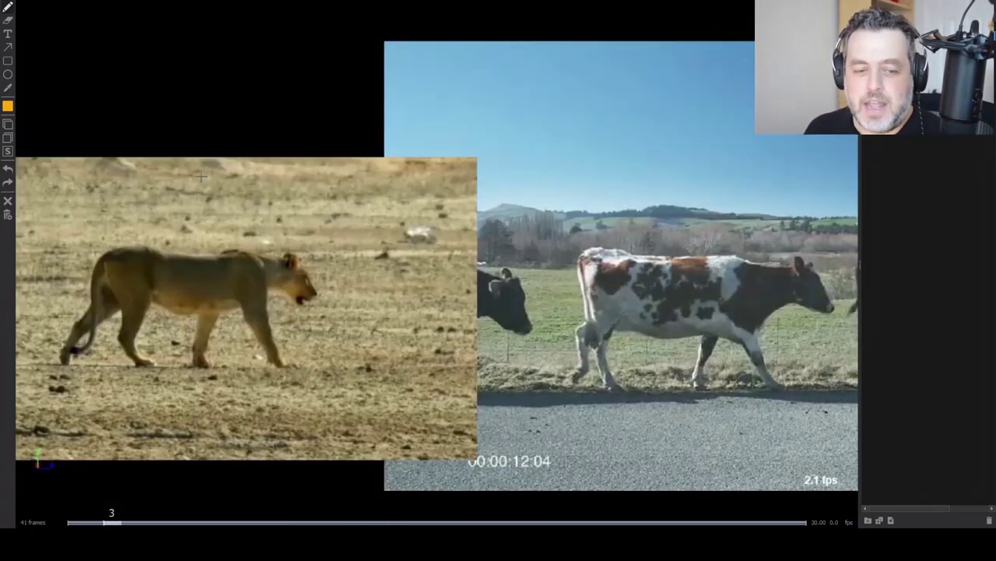
Draw a mark on the lioness's tail at frame 3 and scrub through the early walk frames
left_click_drag(70, 329, 76, 351)
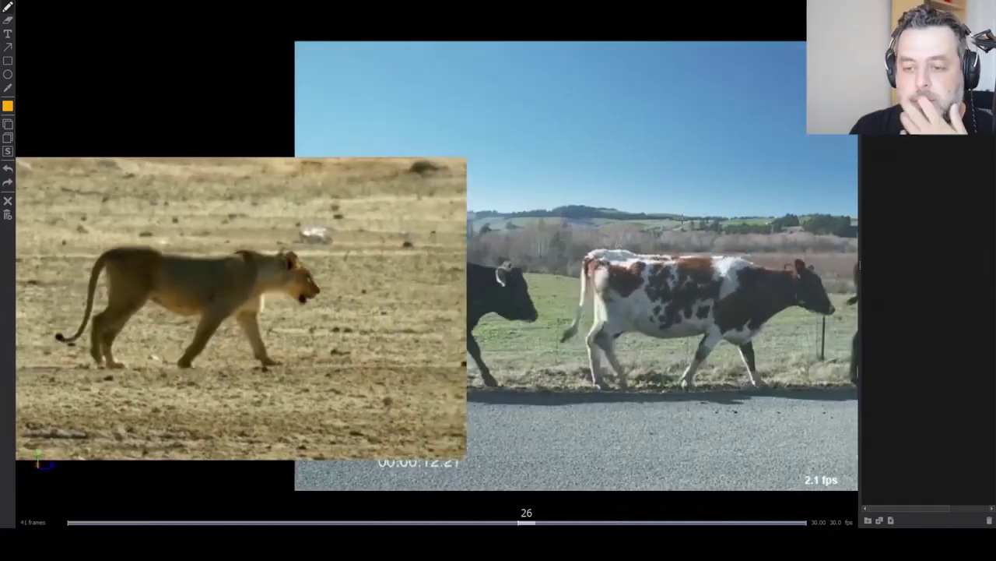
left_click_drag(226, 505, 142, 505)
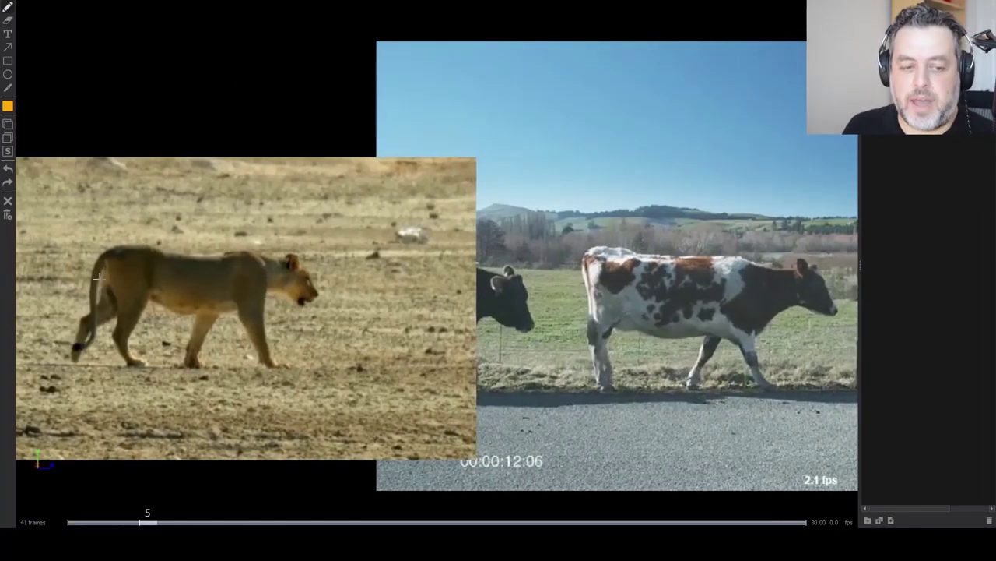
left_click_drag(142, 514, 363, 514)
Circle the lioness's foreleg, undo the loop, then scrub from frame 4 to frame 25
left_click_drag(285, 316, 290, 318)
key("ctrl+z")
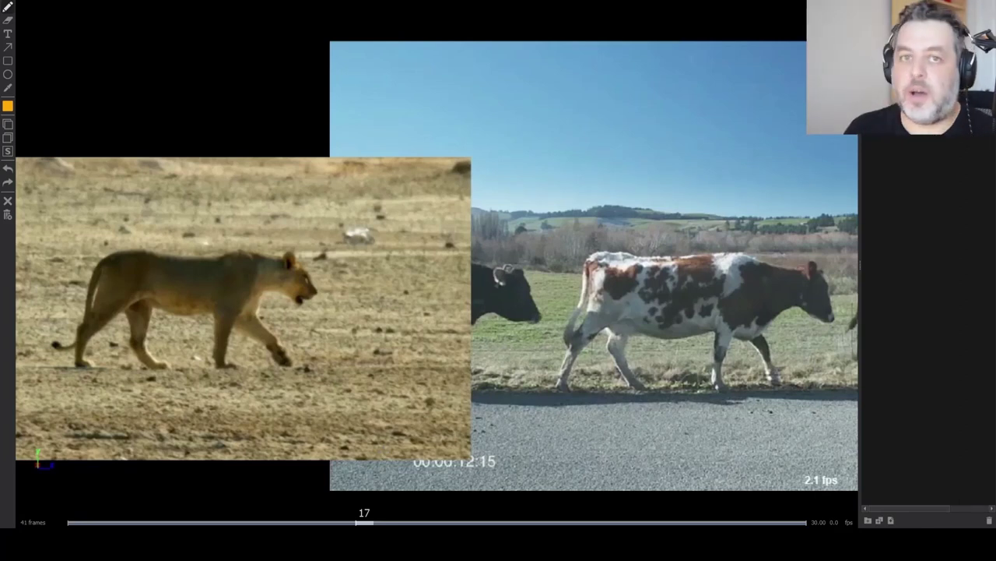
left_click_drag(380, 523, 129, 518)
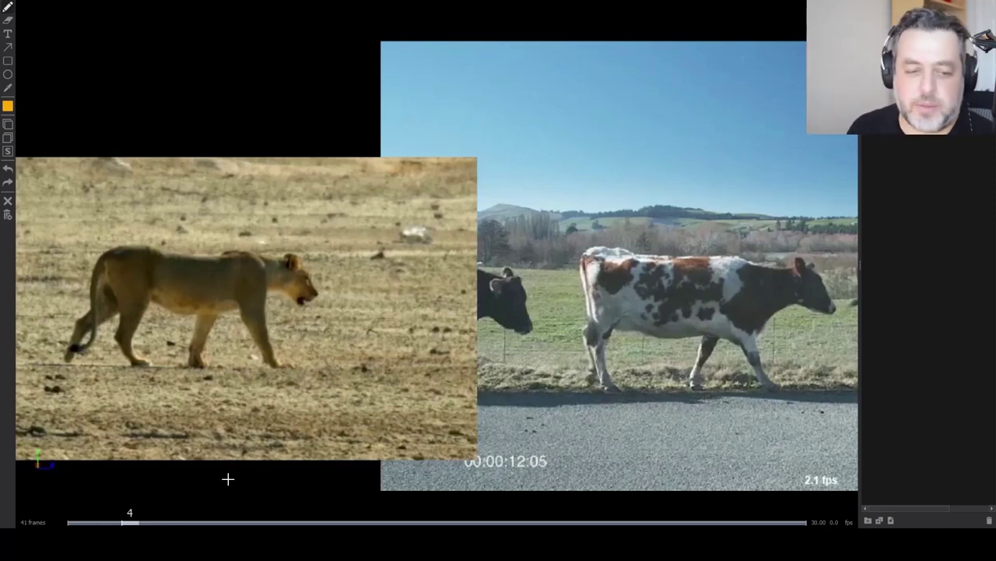
left_click_drag(226, 524, 508, 522)
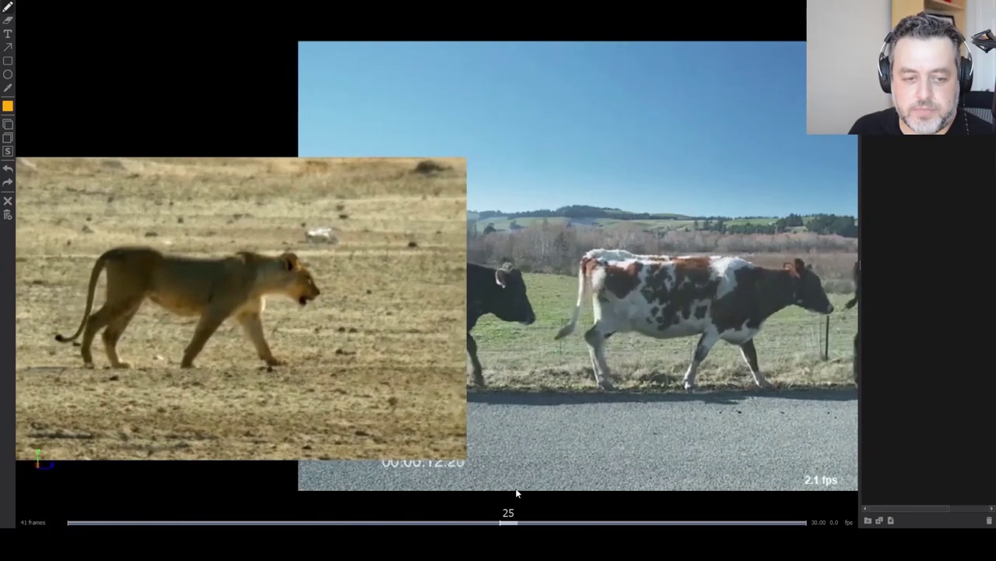
Sketch the hind-leg angle and front-leg inverted V at frame 26, then play to frame 33
mouse_move(127, 267)
left_mouse_down()
mouse_move(95, 328)
mouse_move(113, 362)
left_mouse_up()
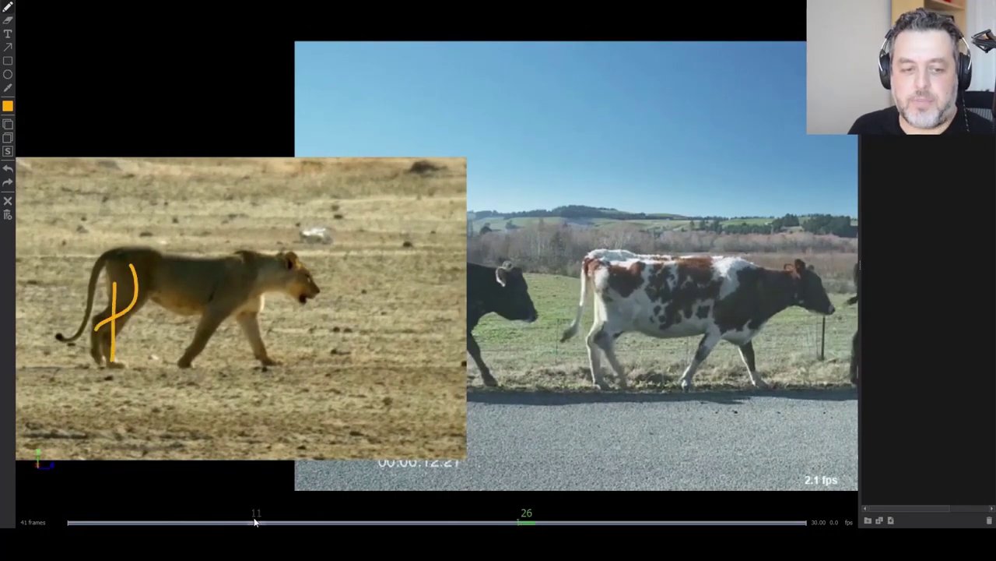
mouse_move(179, 362)
left_mouse_down()
mouse_move(221, 292)
mouse_move(235, 286)
mouse_move(301, 386)
left_mouse_up()
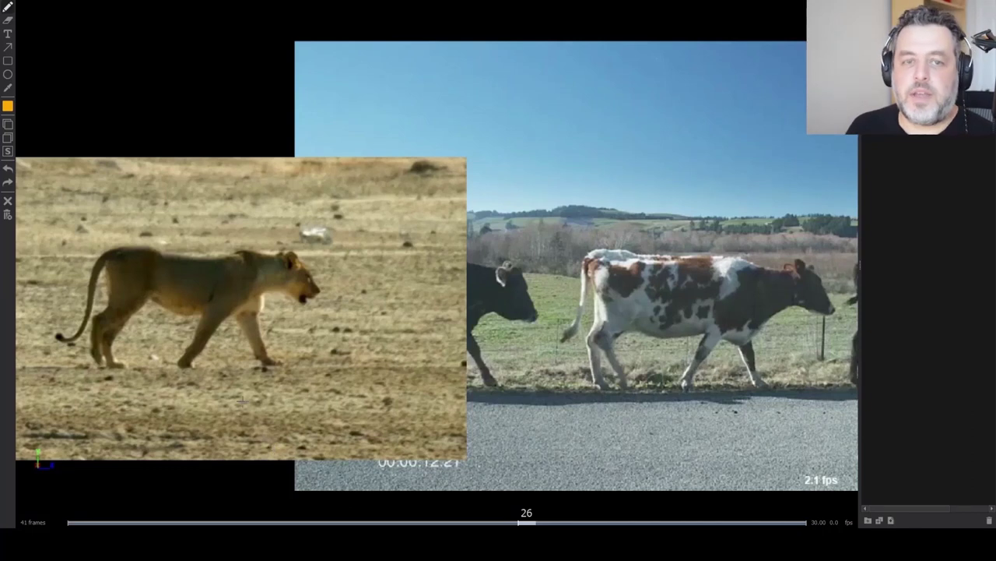
key("space")
At frame 33, trace the lion's leg lines and mark the rise over its back and shoulder
left_click_drag(119, 290, 90, 336)
left_click_drag(133, 293, 180, 364)
mouse_move(226, 287)
left_mouse_down()
mouse_move(231, 344)
mouse_move(242, 333)
left_mouse_up()
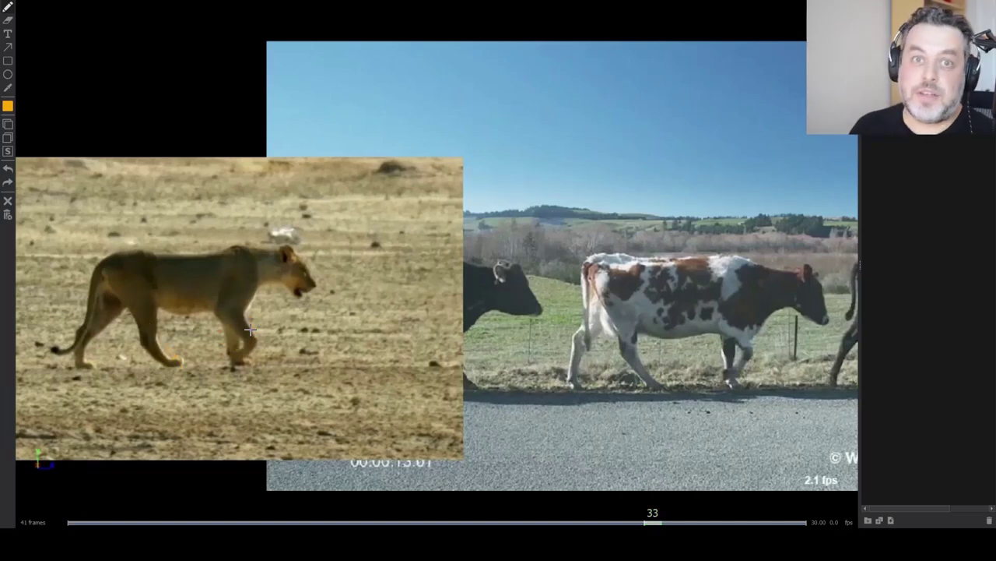
left_click_drag(126, 272, 128, 239)
left_click_drag(229, 277, 226, 227)
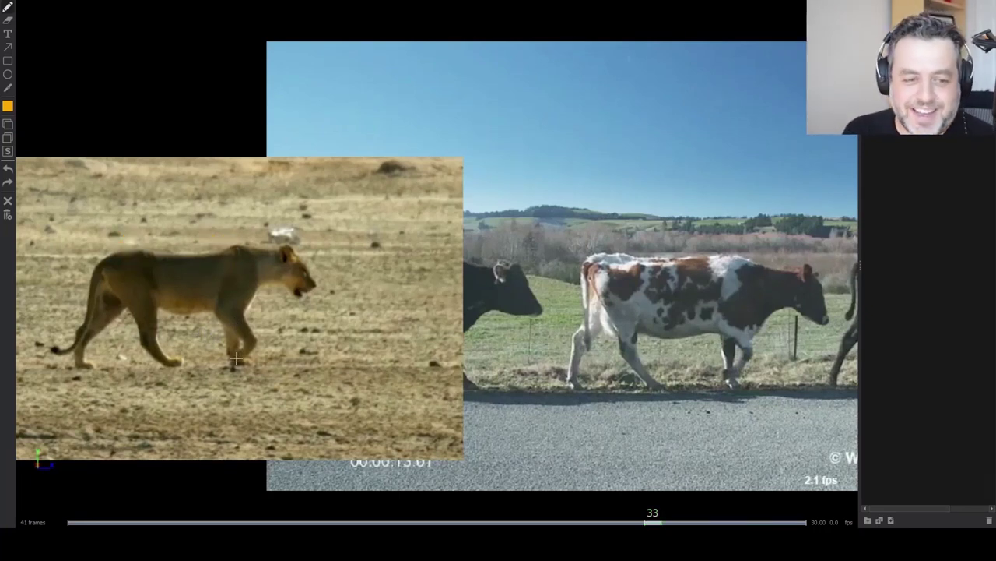
Redraw the hind-leg V and front-leg lines, clear all marks, then draw a back line
mouse_move(109, 297)
left_mouse_down()
mouse_move(84, 332)
mouse_move(167, 370)
left_mouse_up()
left_click_drag(238, 288, 236, 368)
left_click_drag(240, 286, 238, 343)
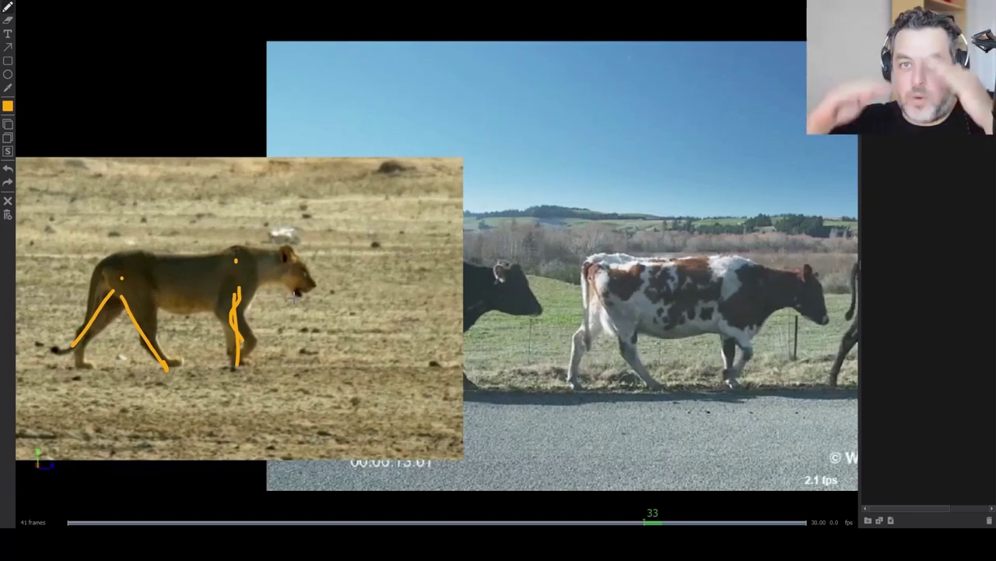
key("Delete")
left_click_drag(93, 257, 295, 247)
Play the lion clip, stop at frame 40, then resume playback of the maned lion clip
key("space")
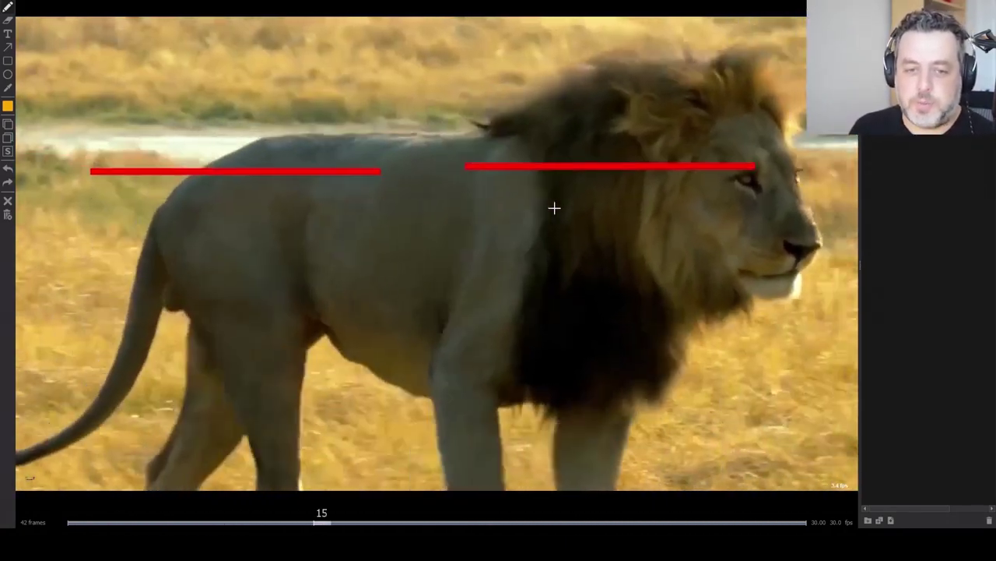
key("space")
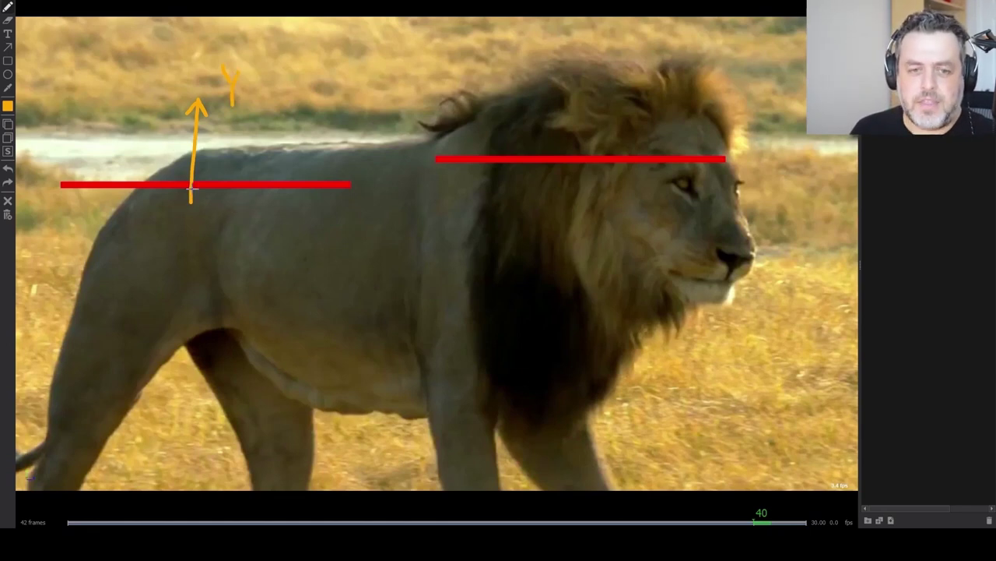
key("space")
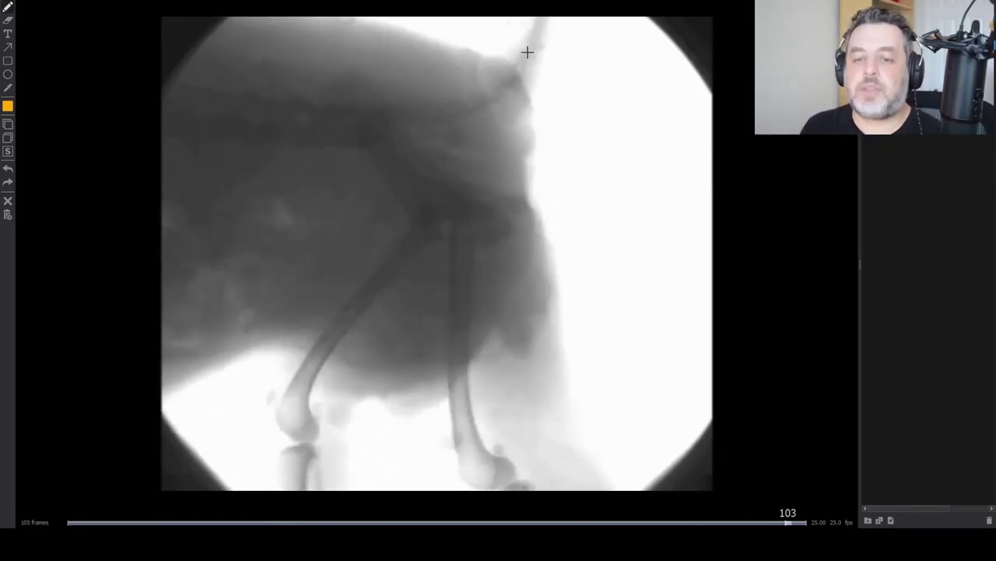
Pause the X-ray at frame 16, sketch shoulder rotation arcs and arrows, then clear them
key("space")
mouse_move(433, 48)
left_mouse_down()
mouse_move(542, 65)
mouse_move(547, 258)
mouse_move(440, 47)
left_mouse_up()
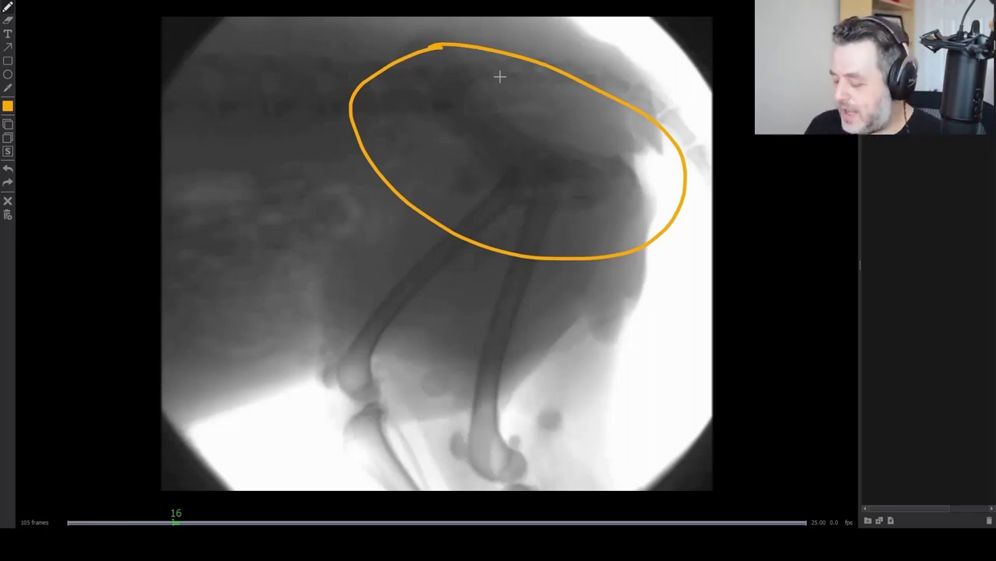
left_click_drag(495, 192, 356, 278)
mouse_move(577, 200)
left_mouse_down()
mouse_move(442, 222)
mouse_move(382, 204)
mouse_move(404, 220)
left_mouse_up()
mouse_move(527, 178)
left_mouse_down()
mouse_move(476, 254)
mouse_move(480, 246)
left_mouse_up()
mouse_move(475, 274)
left_mouse_down()
mouse_move(441, 157)
mouse_move(430, 168)
left_mouse_up()
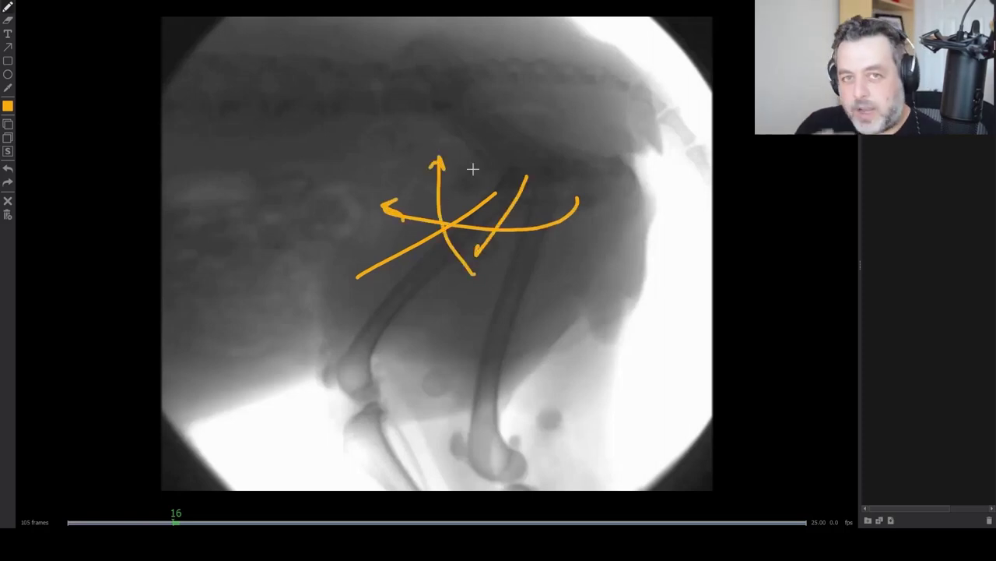
left_click_drag(434, 46, 626, 81)
left_click_drag(627, 170, 622, 34)
key("Delete")
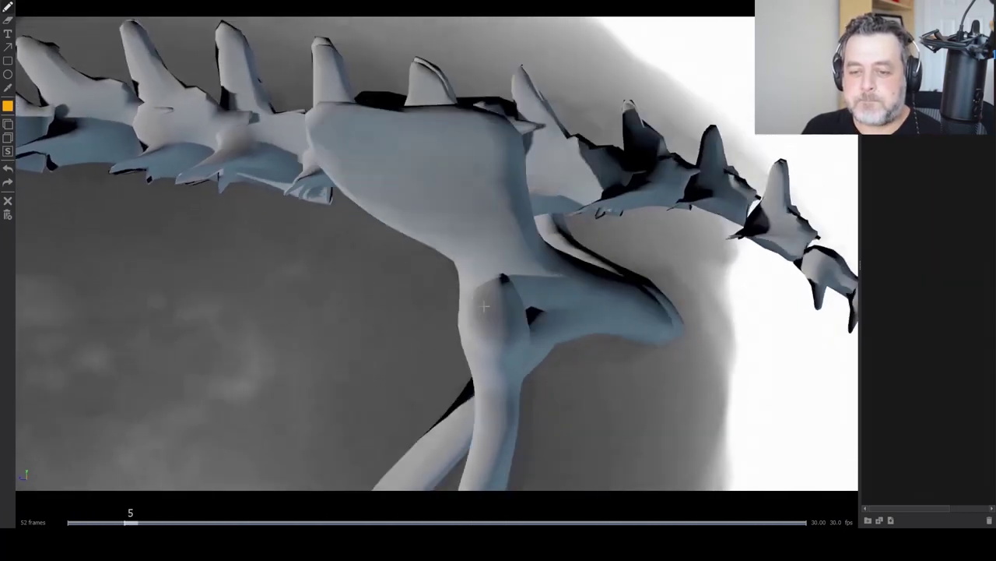
Draw a leg line on frame 5, a curved swing arrow on frame 16, and a leg line on frame 29
key("space")
key("Left")
key("Left")
key("Left")
left_click_drag(498, 293, 498, 407)
key("Right")
key("Right")
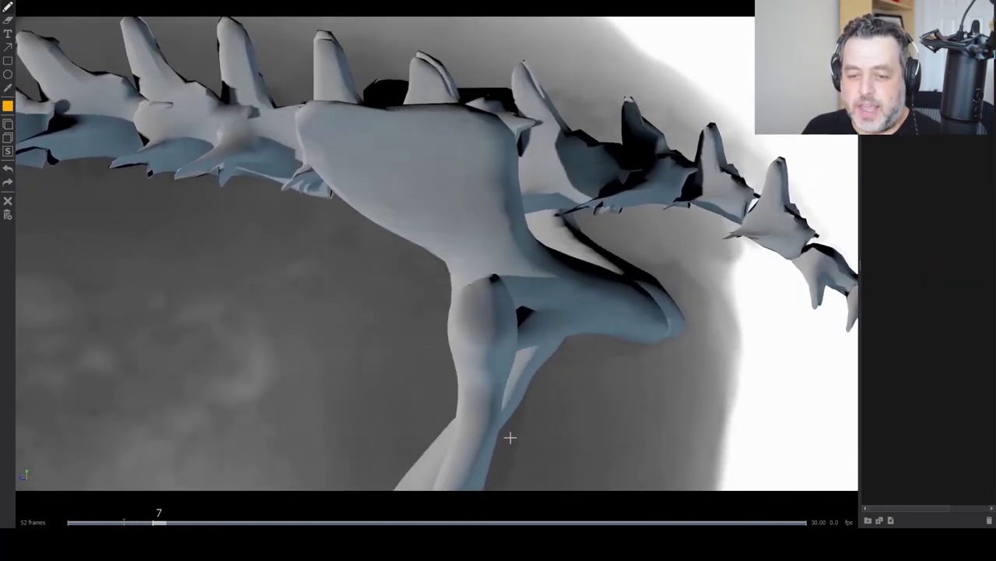
key("Right")
key("Right")
key("Right")
key("Right")
key("Right")
key("Right")
key("Right")
key("Right")
key("Right")
mouse_move(651, 302)
left_mouse_down()
mouse_move(364, 352)
mouse_move(385, 374)
left_mouse_up()
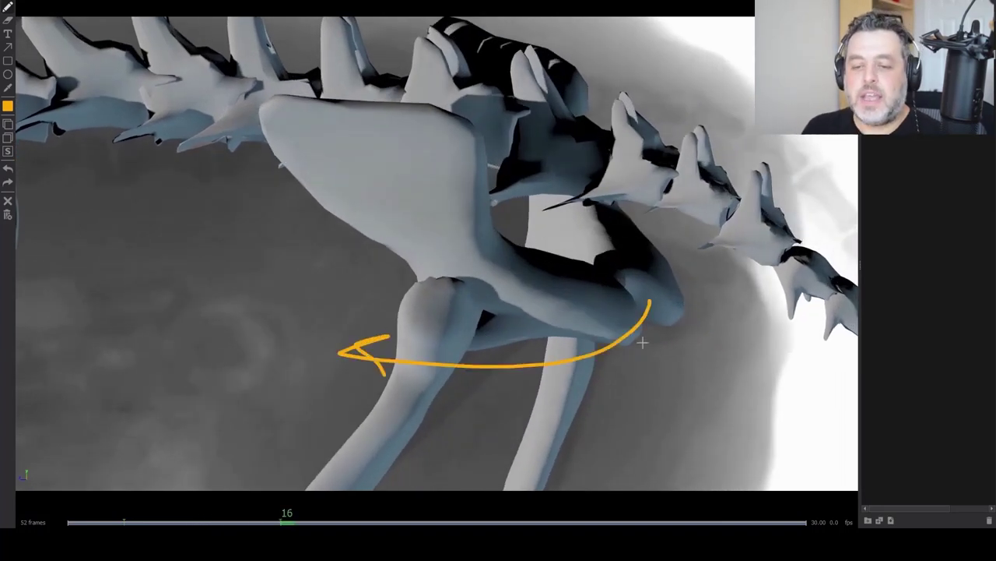
key("space")
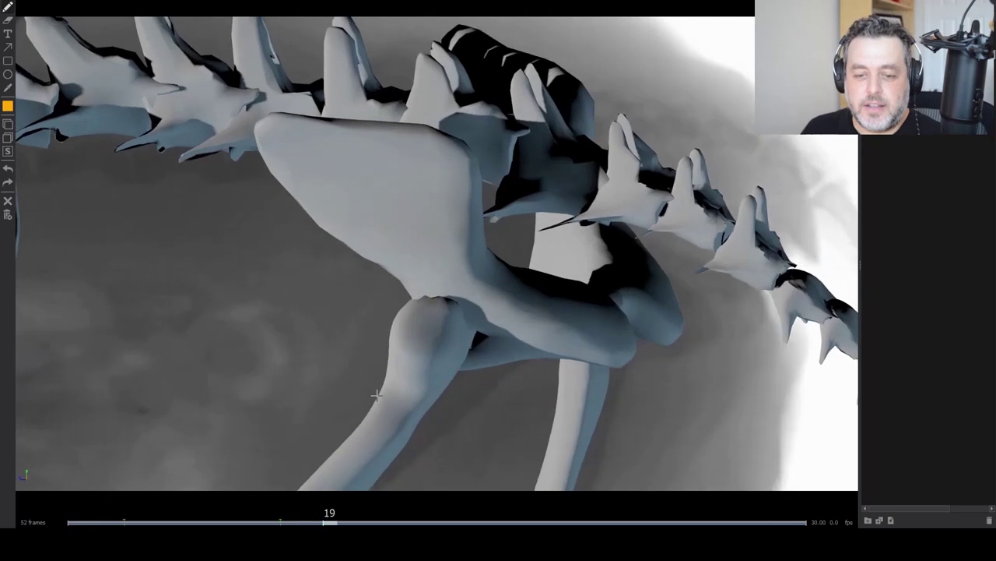
left_click_drag(563, 336, 564, 402)
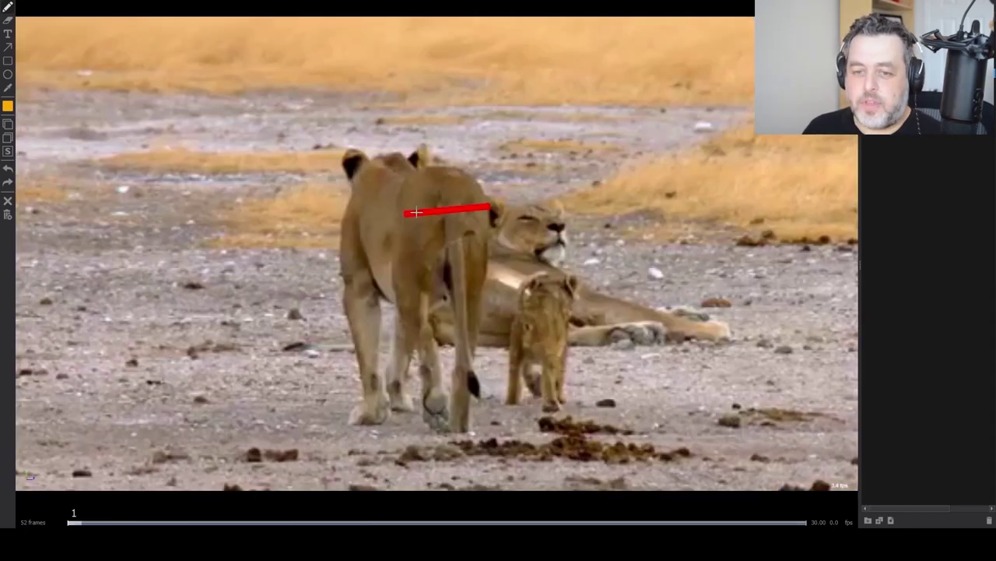
Play the lioness clip, stop and step frames 31–41 to watch the hip line tilt, then resume
key("space")
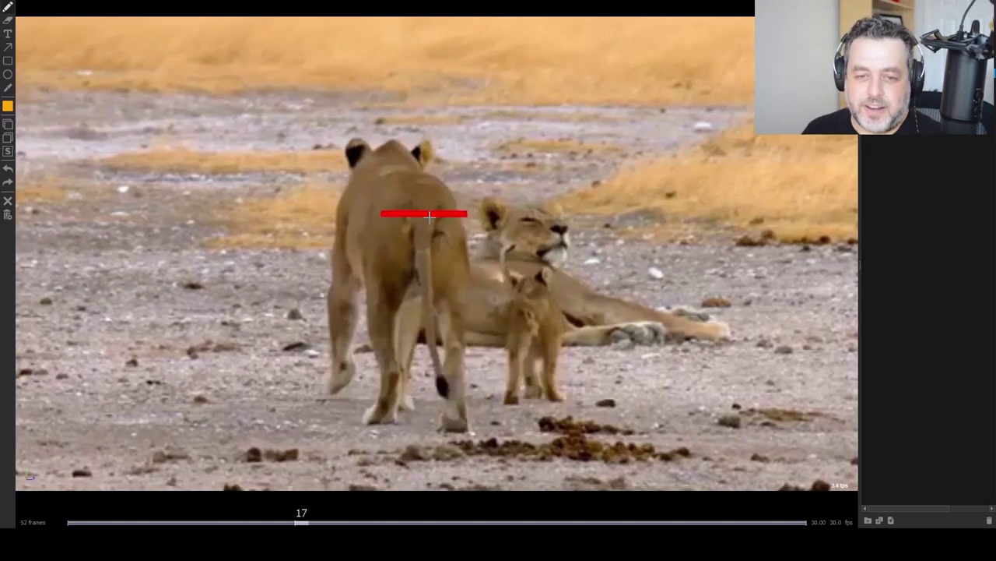
key("space")
key("Left")
key("Left")
key("Left")
key("Left")
key("Left")
key("Left")
key("Left")
key("Left")
key("Left")
key("Left")
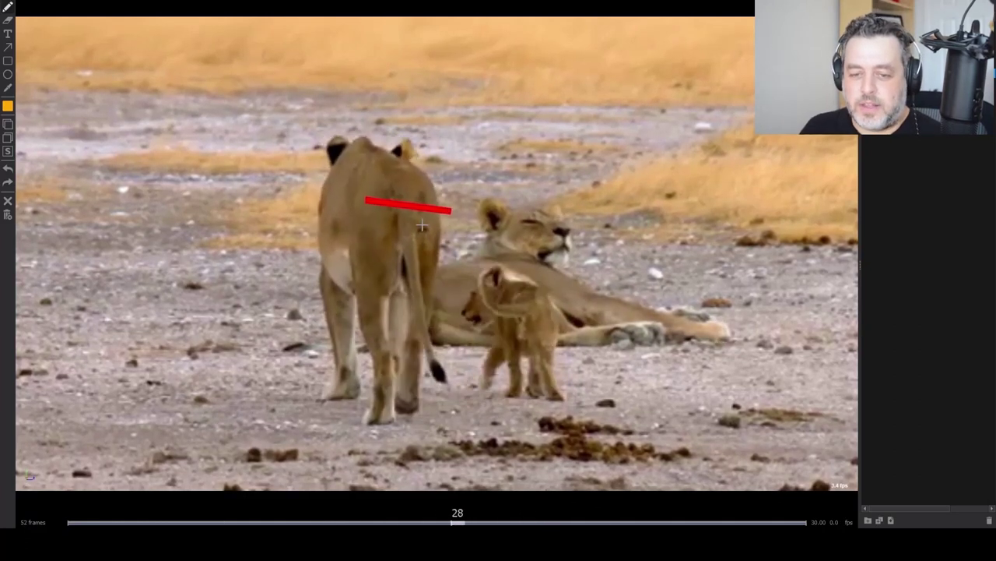
key("Right")
key("Right")
key("Right")
key("Right")
key("Right")
key("Right")
key("Right")
key("Right")
key("Right")
key("Right")
key("Right")
key("Right")
key("Right")
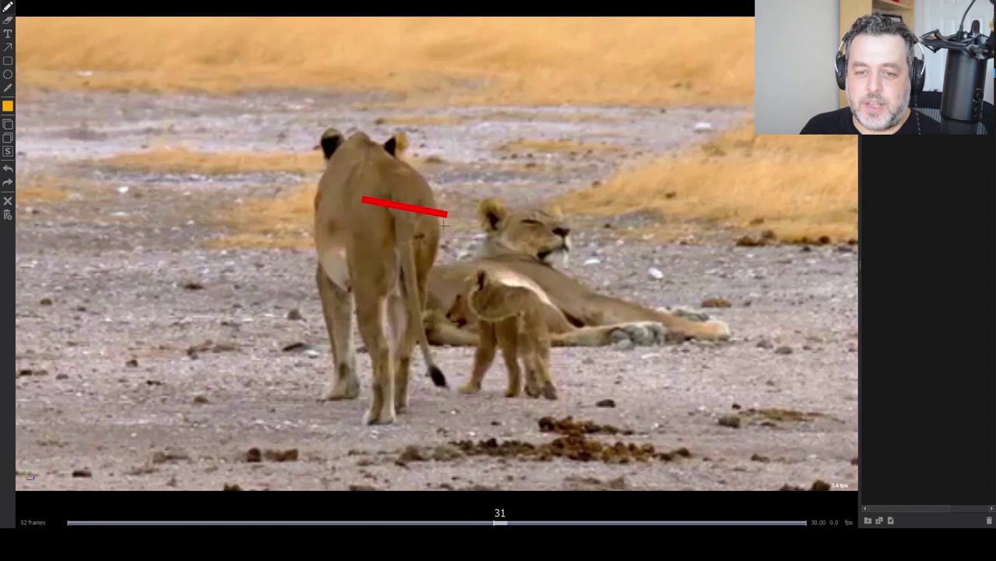
key("Left")
key("Left")
key("Left")
key("Right")
key("Right")
key("Right")
key("Right")
key("Right")
key("Right")
key("space")
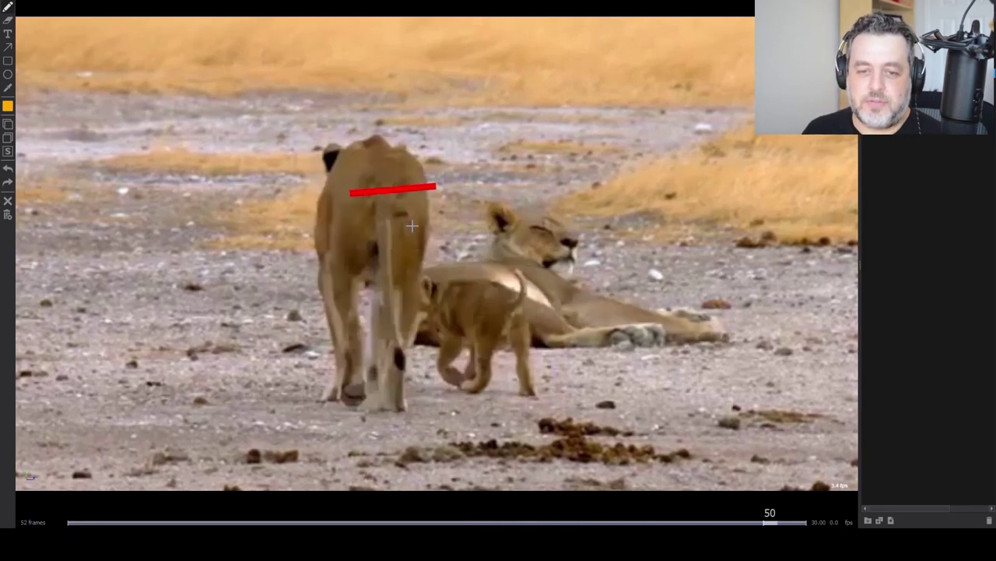